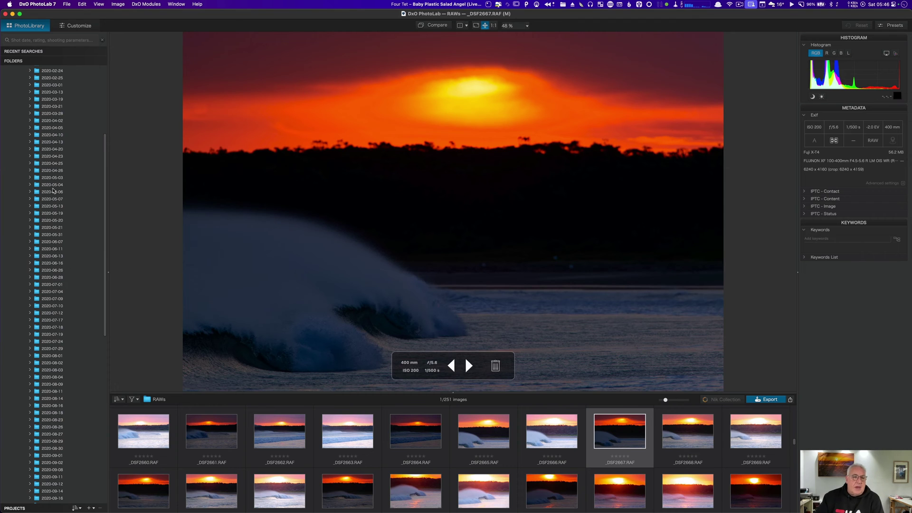
# Step: Open _DSF2667.RAF for customizing and review the light, color, detail, geometry, effects and local adjustment correction groups
pyautogui.scroll(-10, 56, 298)
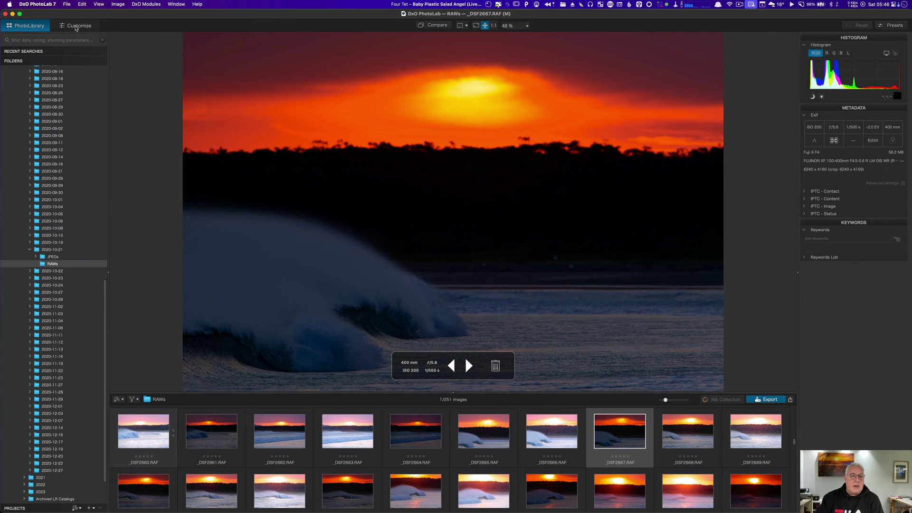
pyautogui.click(75, 26)
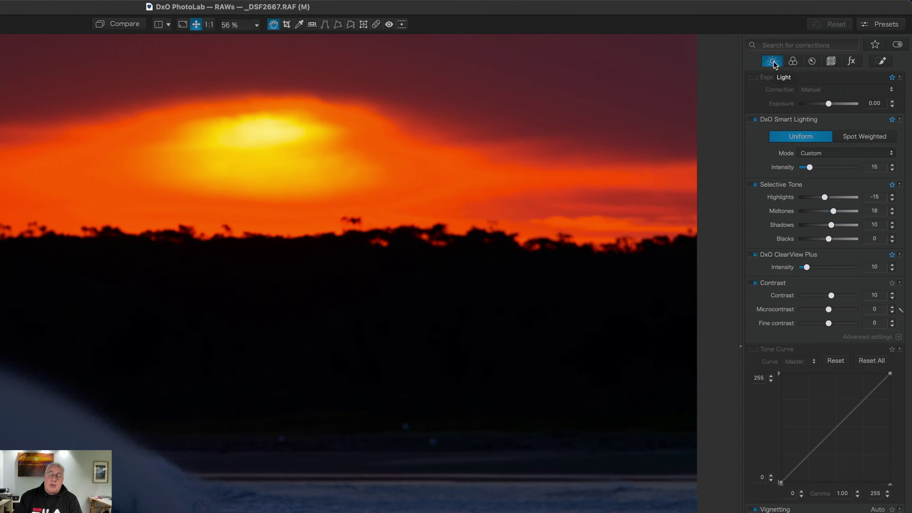
pyautogui.click(793, 61)
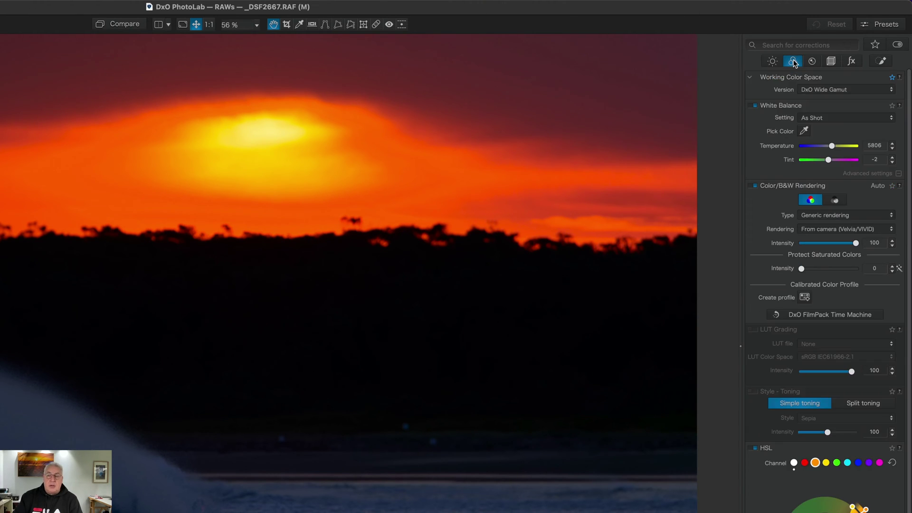
pyautogui.click(813, 62)
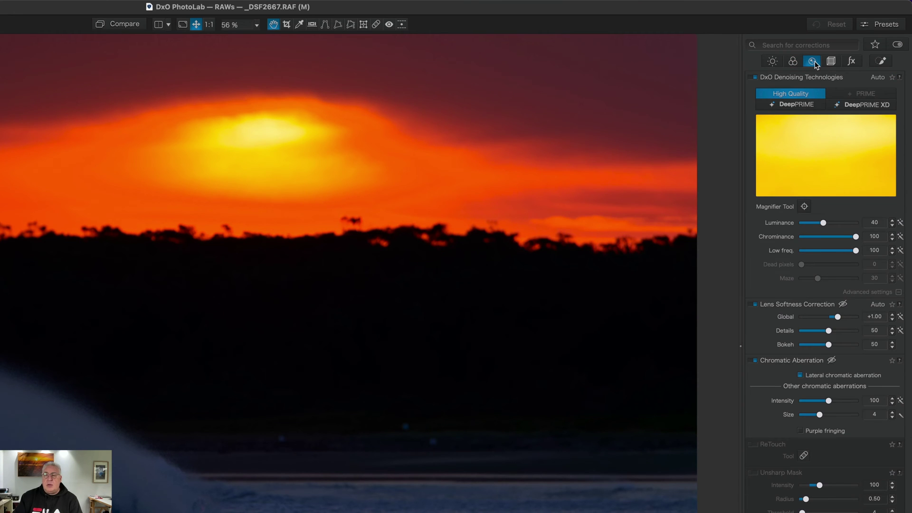
pyautogui.click(832, 61)
pyautogui.click(853, 62)
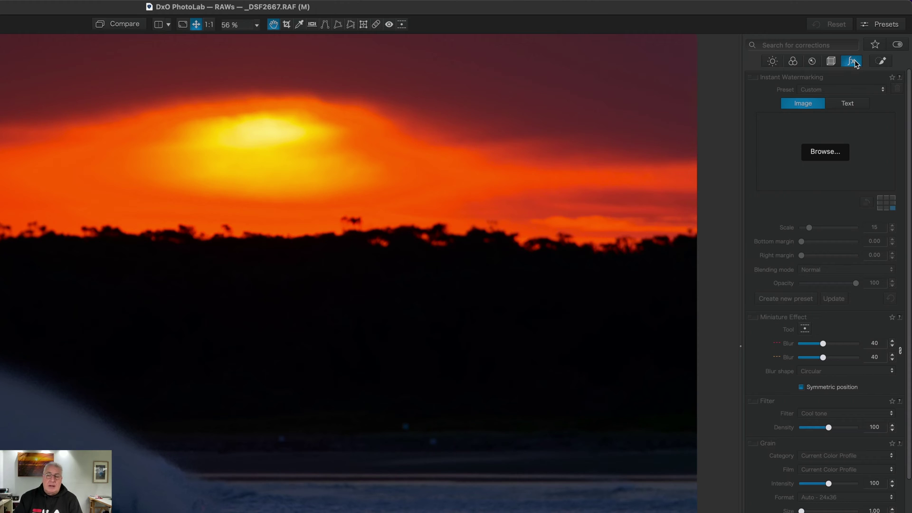
pyautogui.click(882, 63)
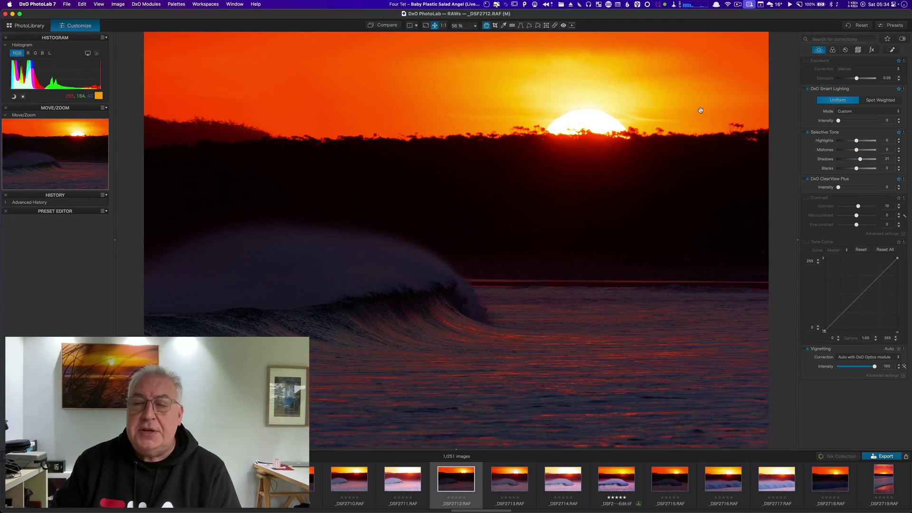
# Step: Raise the DxO Smart Lighting intensity of the sunset wave photo _DSF2712.RAF to about 66
pyautogui.moveTo(840, 121); pyautogui.dragTo(863, 122)
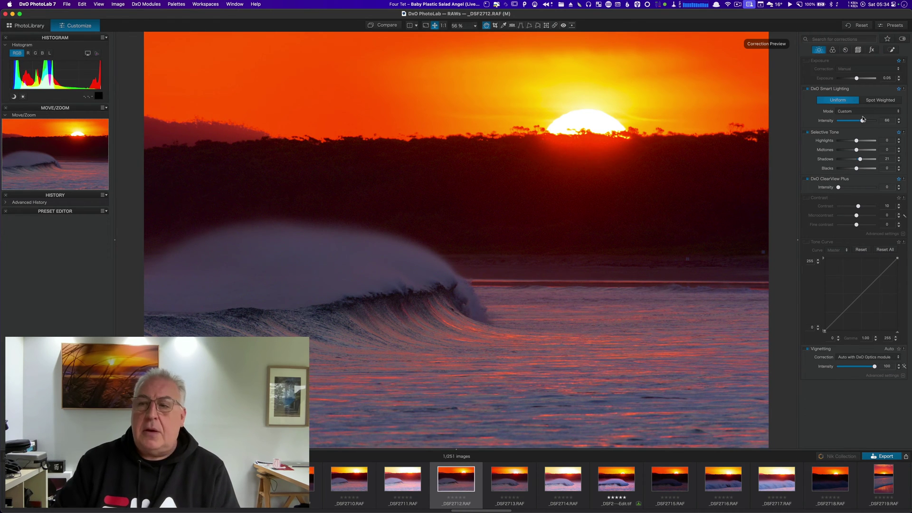
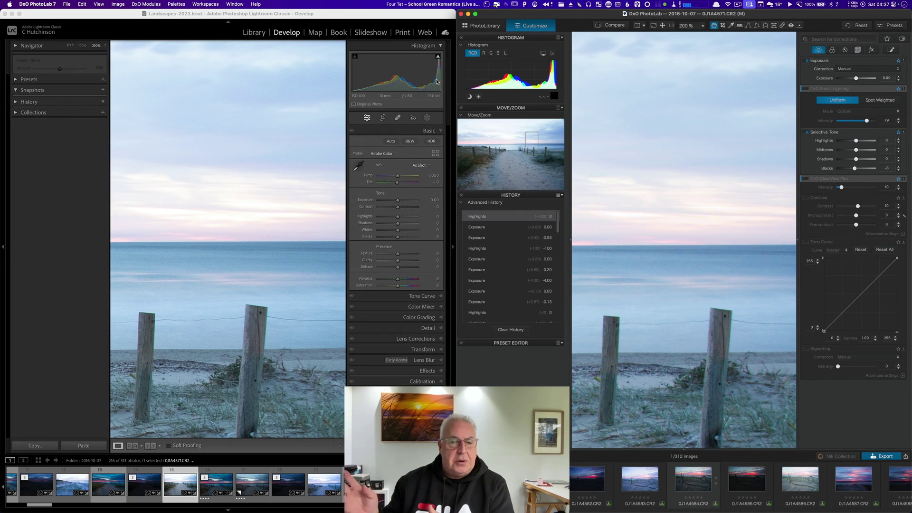
# Step: Set the beach photo's Highlights to -100 in Lightroom Classic and match that value on the same photo in DxO PhotoLab
pyautogui.click(398, 218)
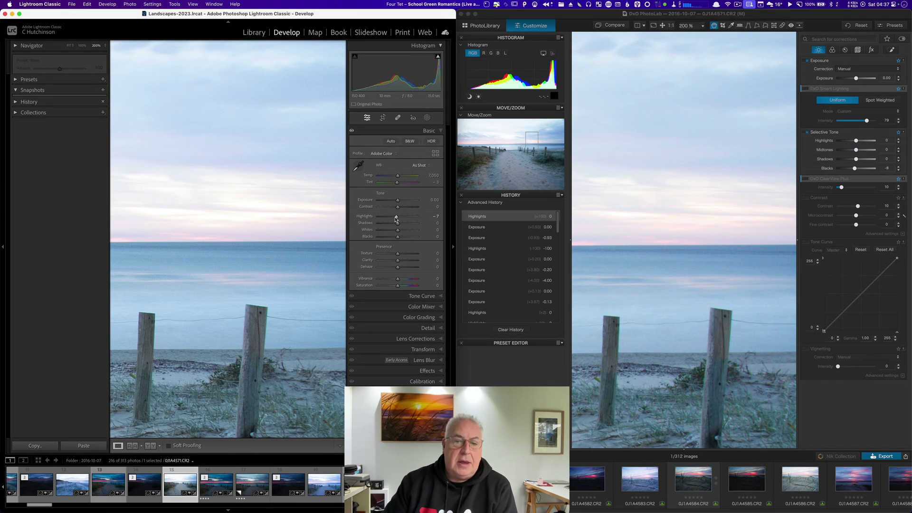
pyautogui.moveTo(398, 218); pyautogui.dragTo(365, 218)
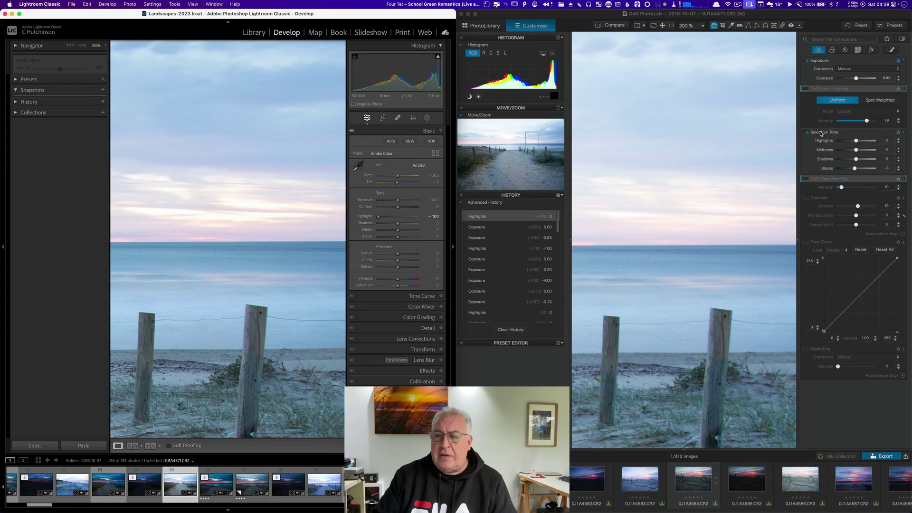
pyautogui.moveTo(857, 142); pyautogui.dragTo(817, 156)
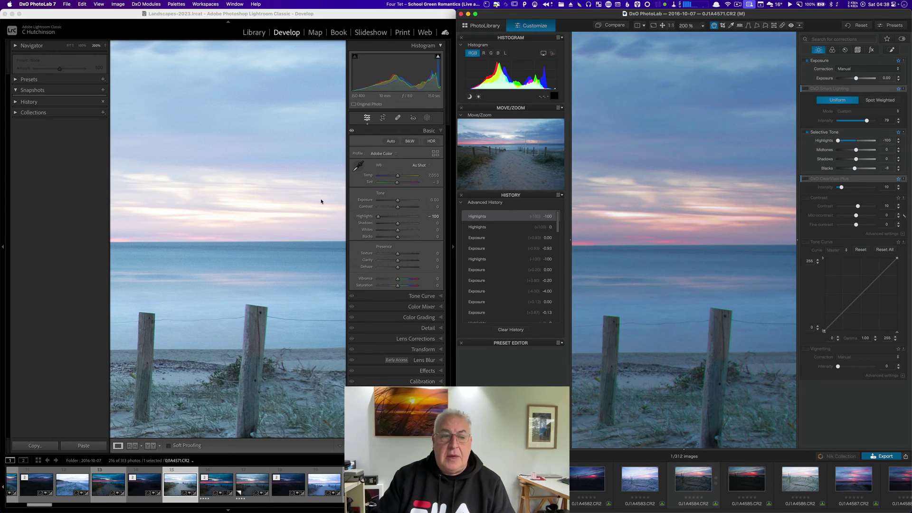
# Step: Set the beach photo's overall Exposure to -1.00 in both Lightroom Classic and DxO PhotoLab
pyautogui.click(399, 203)
pyautogui.moveTo(398, 203); pyautogui.dragTo(394, 203)
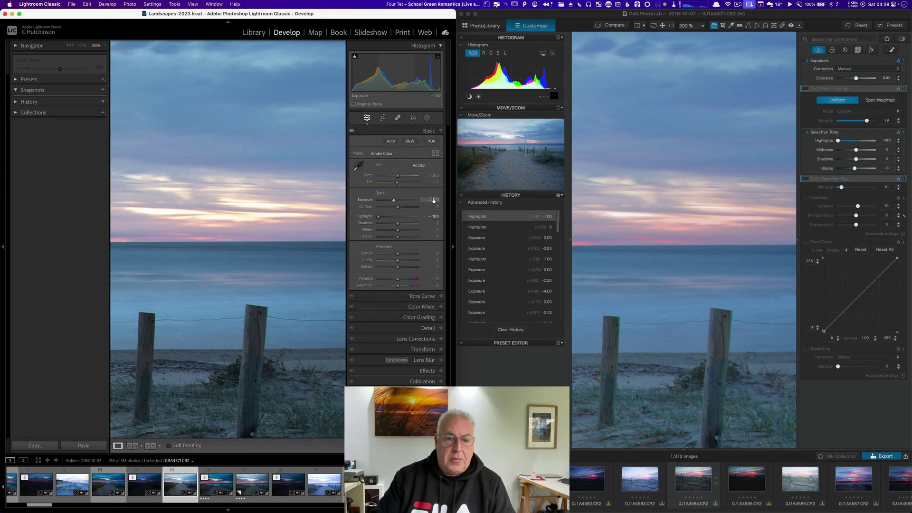
pyautogui.click(895, 83)
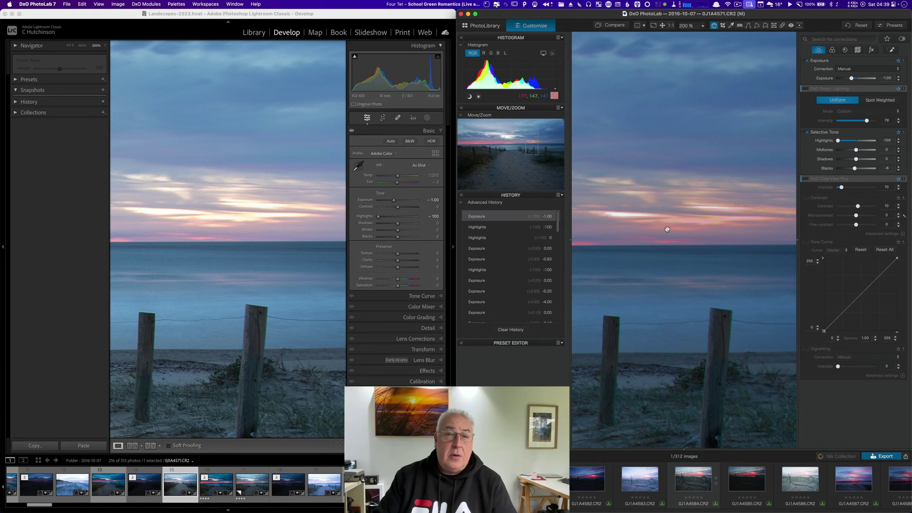
# Step: Switch to Lightroom Classic, add a Select Sky mask to the beach photo and set the mask's Exposure to -0.93
pyautogui.click(428, 122)
pyautogui.click(396, 148)
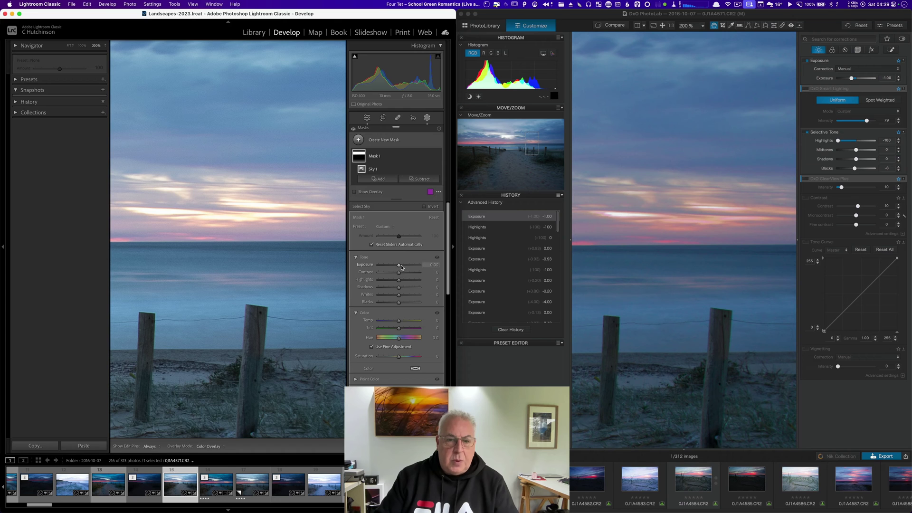
pyautogui.moveTo(400, 268); pyautogui.dragTo(395, 267)
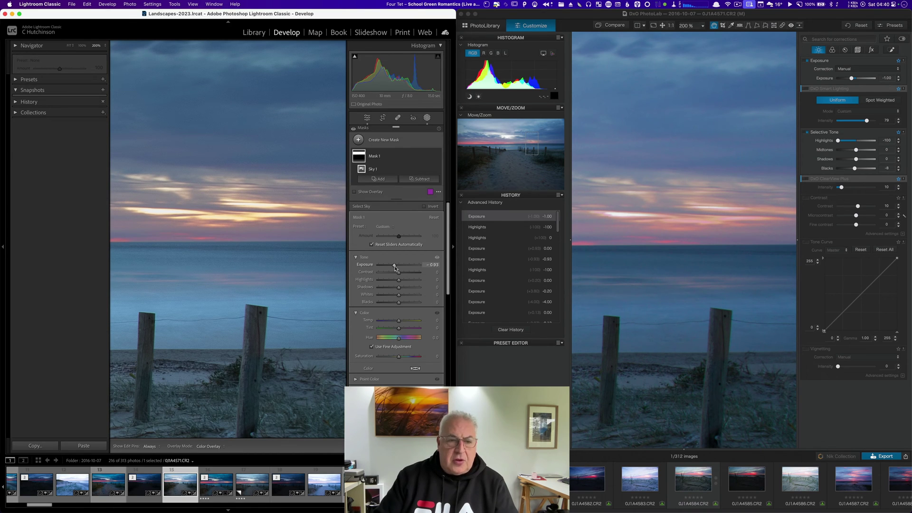
# Step: Switch to DxO PhotoLab and lower the beach photo's overall Exposure further below -1.00
pyautogui.click(661, 217)
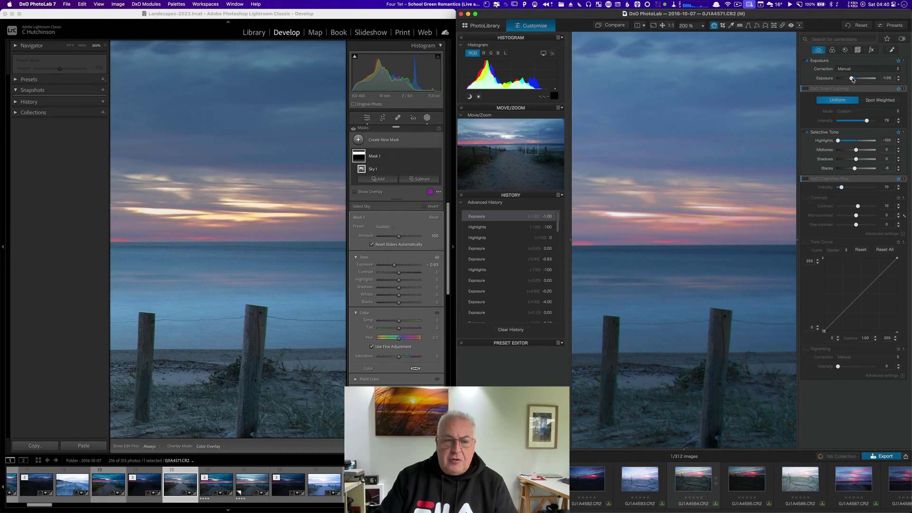
pyautogui.moveTo(853, 79); pyautogui.dragTo(847, 80)
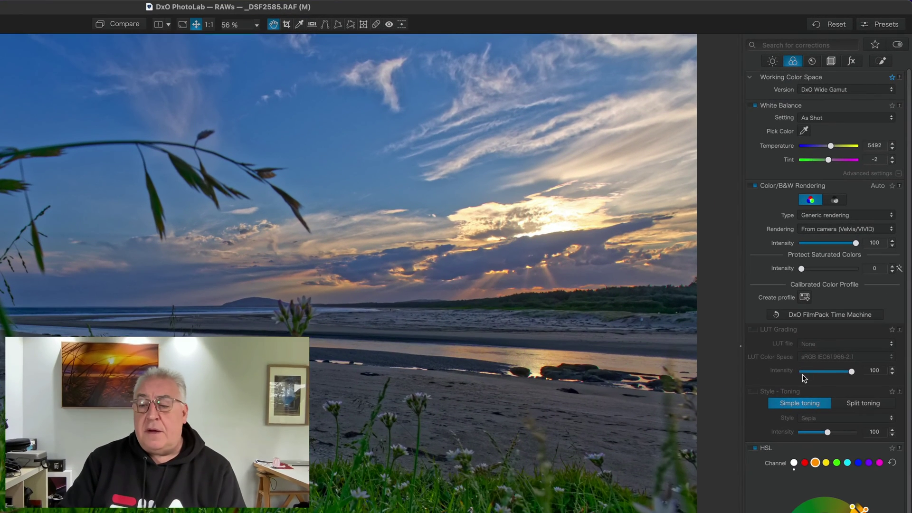
# Step: Enable LUT Grading on _DSF2585.RAF and apply the 05-Golden-beauty.cube LUT at intensity 100
pyautogui.click(768, 333)
pyautogui.click(767, 334)
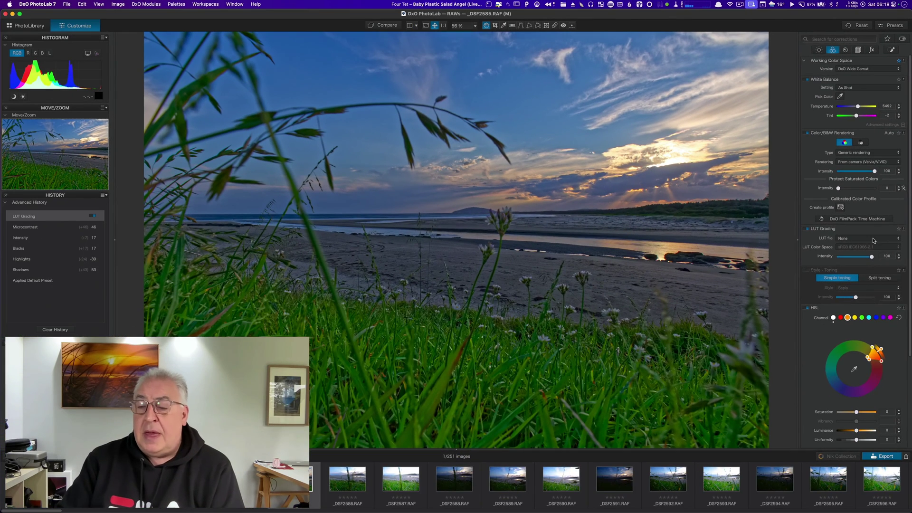
pyautogui.click(874, 241)
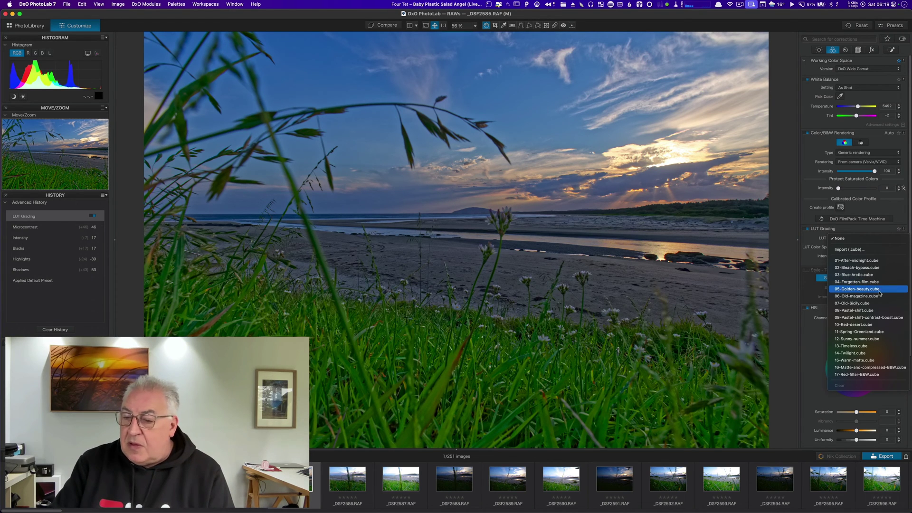
pyautogui.click(865, 290)
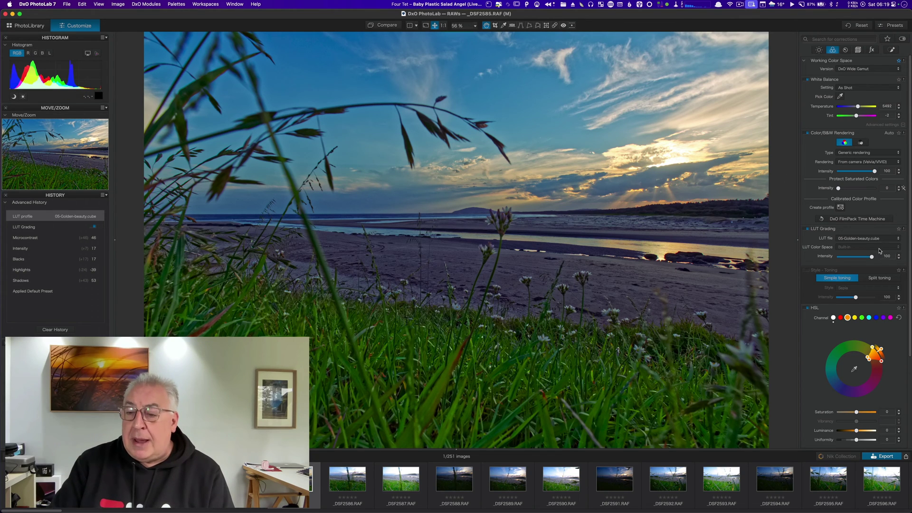
pyautogui.moveTo(873, 258)
pyautogui.mouseDown()
pyautogui.moveTo(842, 261)
pyautogui.moveTo(875, 263)
pyautogui.mouseUp()
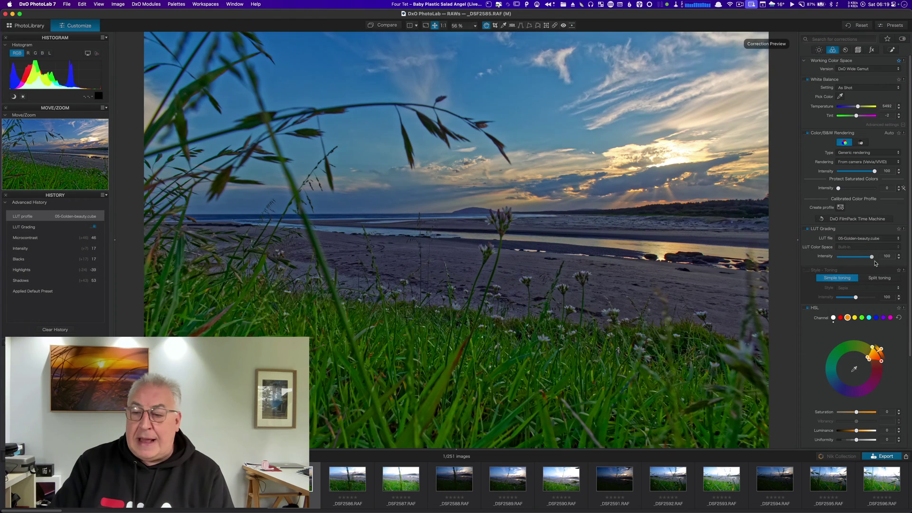
# Step: Replace the applied LUT with 16-Matte-and-compressed-B&W.cube
pyautogui.click(863, 238)
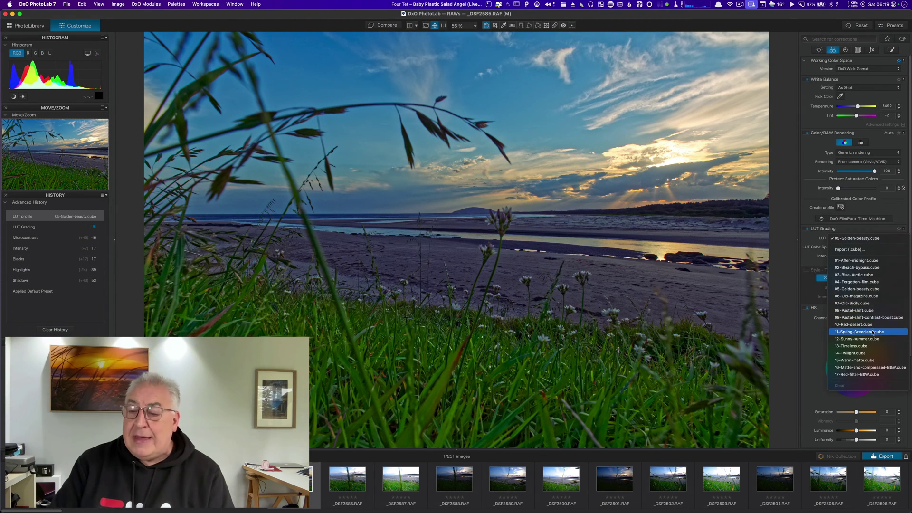
pyautogui.click(874, 368)
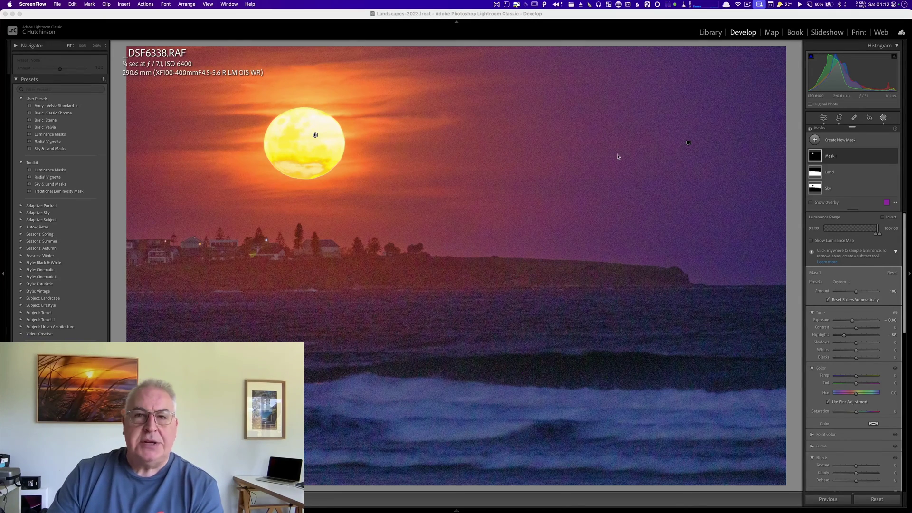
# Step: Review the adjustments of the Land, Sky and Mask 1 masks on _DSF6338.RAF in Lightroom Classic
pyautogui.click(830, 172)
pyautogui.moveTo(856, 285); pyautogui.dragTo(869, 288)
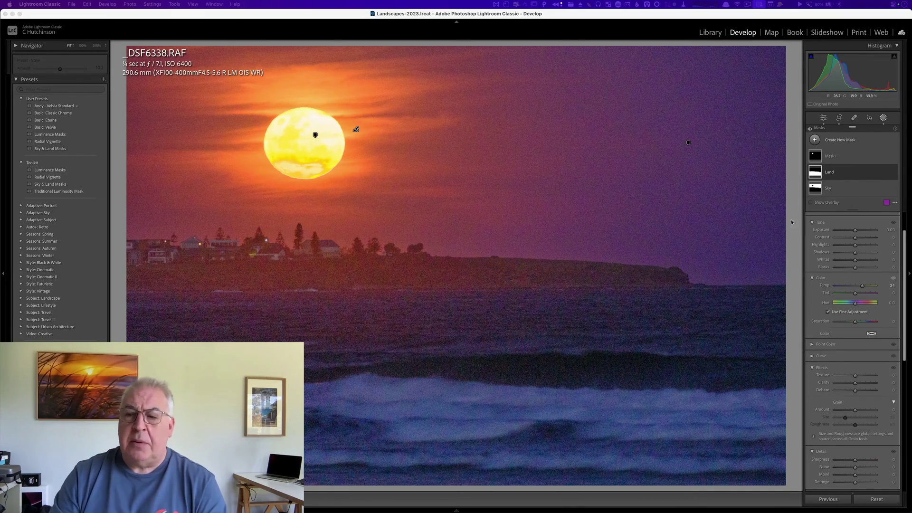
pyautogui.click(831, 188)
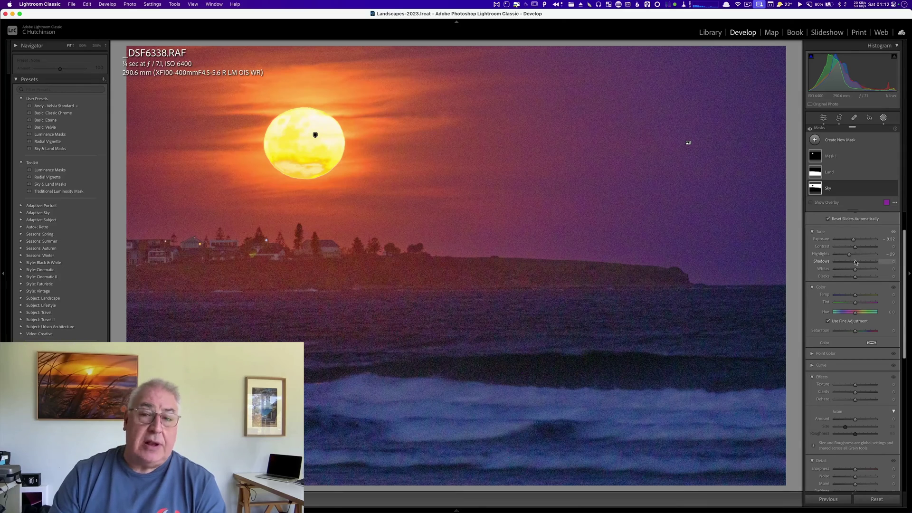
pyautogui.click(850, 157)
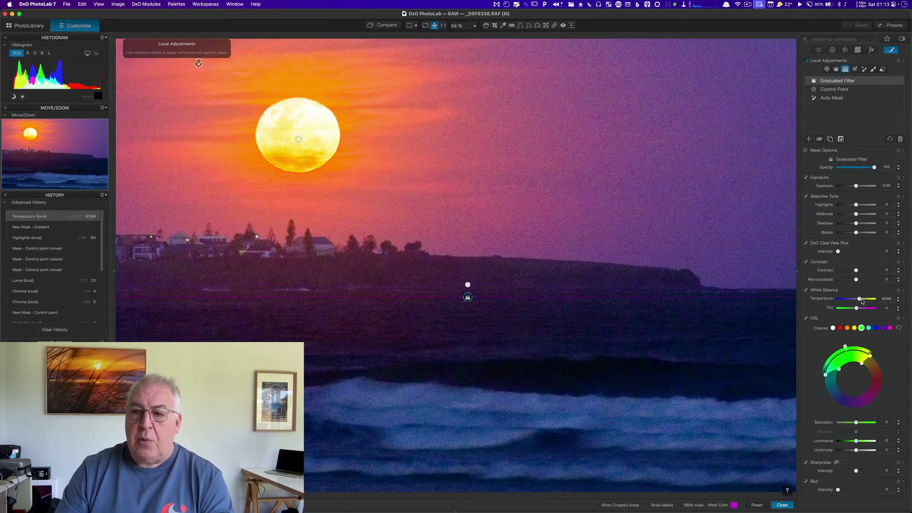
# Step: Review the Control Point and Auto Mask local adjustments on _DSF6338.RAF in DxO PhotoLab
pyautogui.click(851, 92)
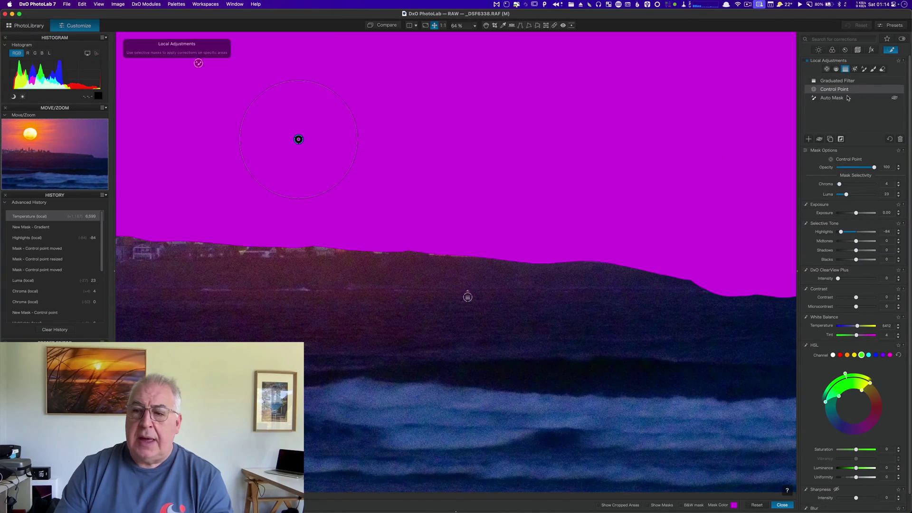
pyautogui.click(849, 98)
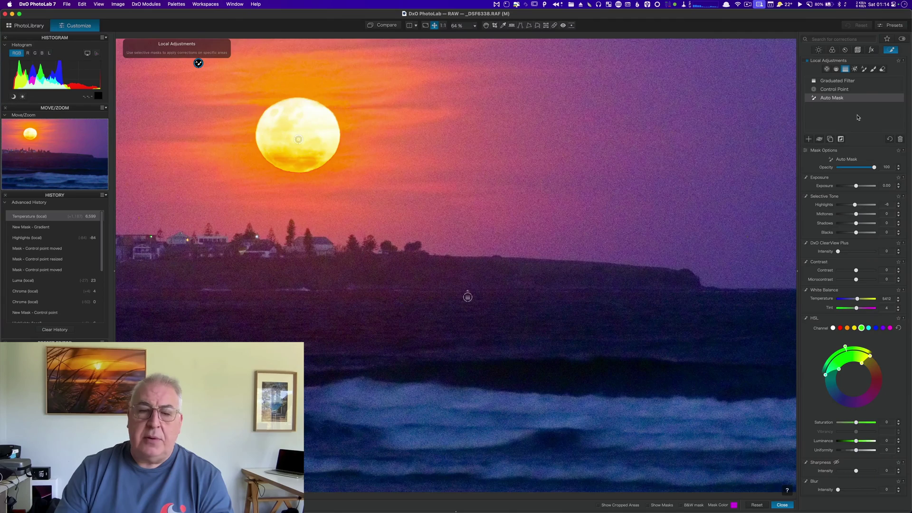
pyautogui.click(835, 90)
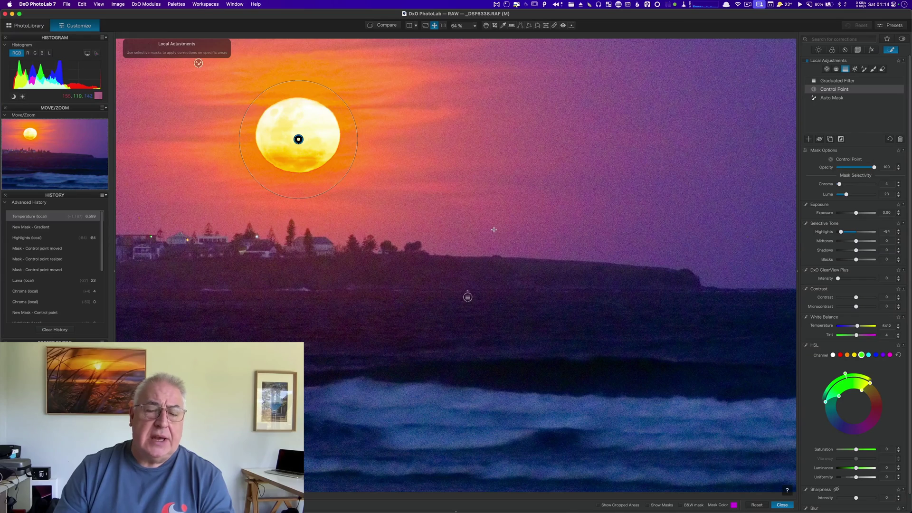
# Step: Leave the local adjustments and show the light corrections and the DxO Denoising Technologies settings for the photo
pyautogui.click(819, 49)
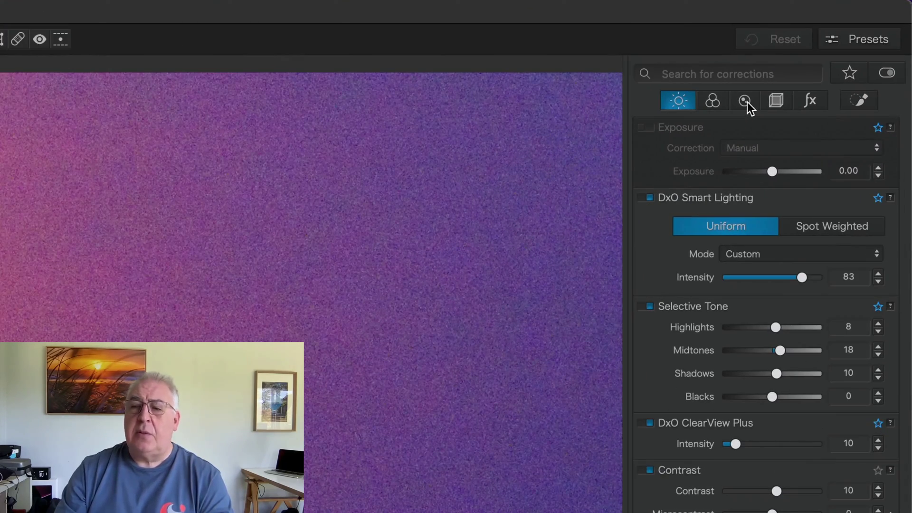
pyautogui.click(748, 102)
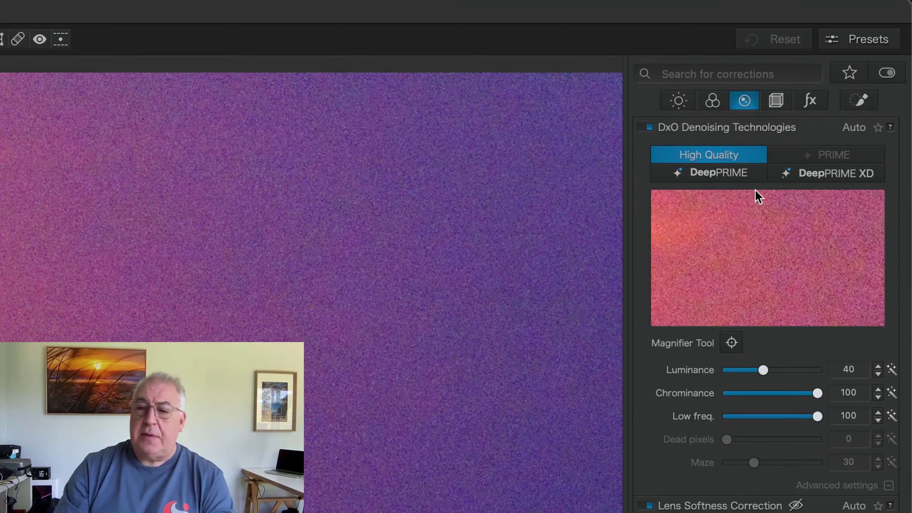